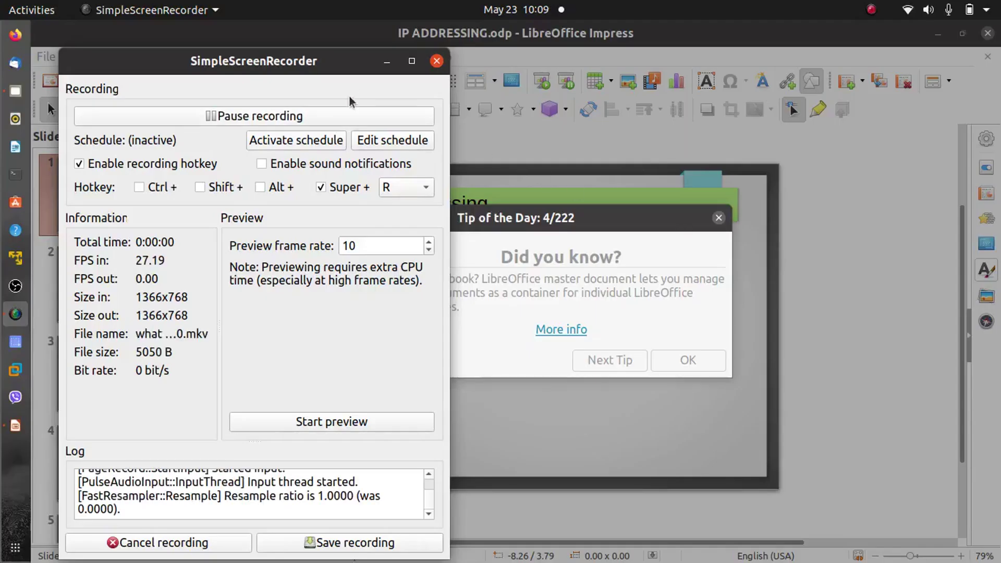
# Dismiss the Tip of the Day dialog to reveal the IP ADDRESSING title slide.
pyautogui.click(386, 61)
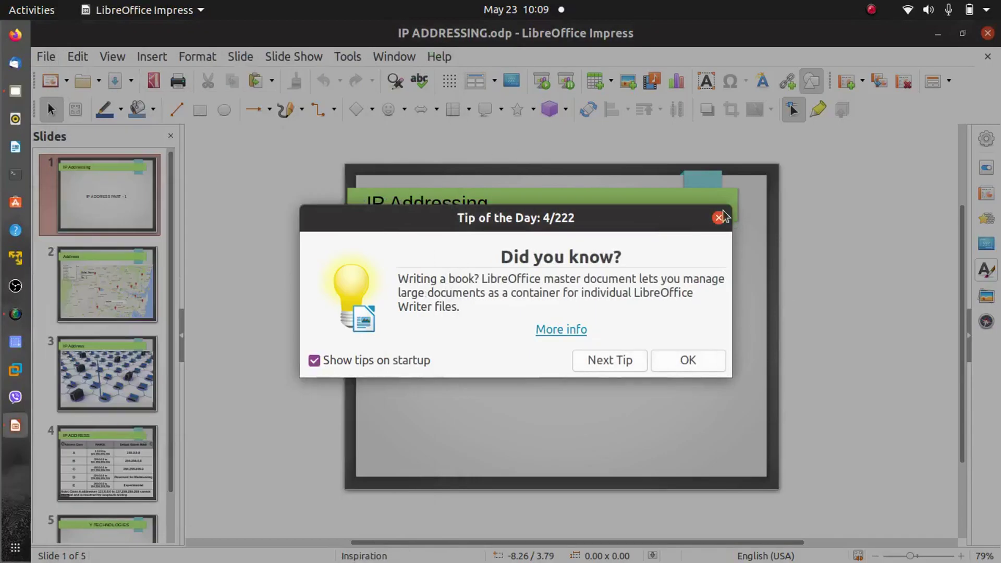
pyautogui.click(718, 217)
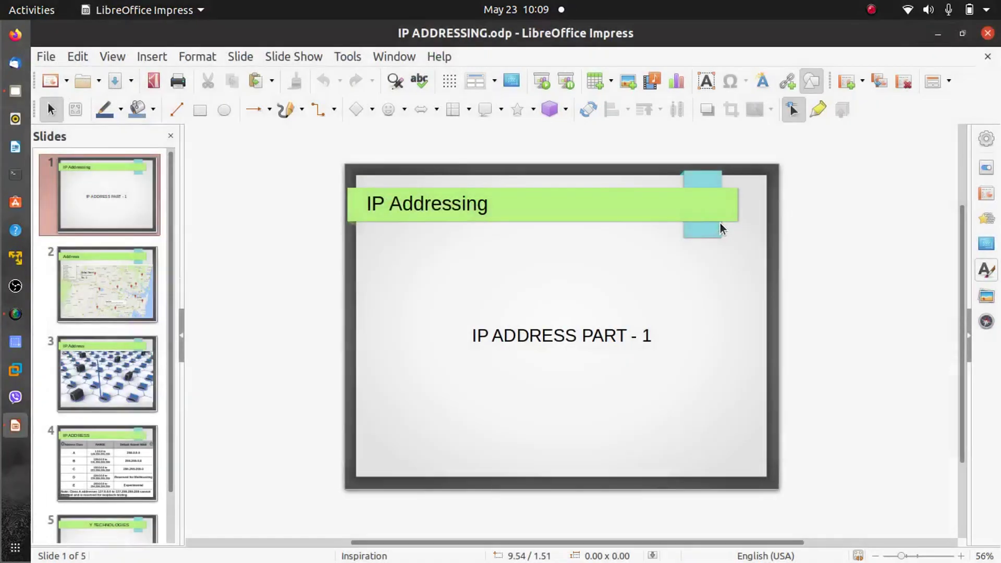